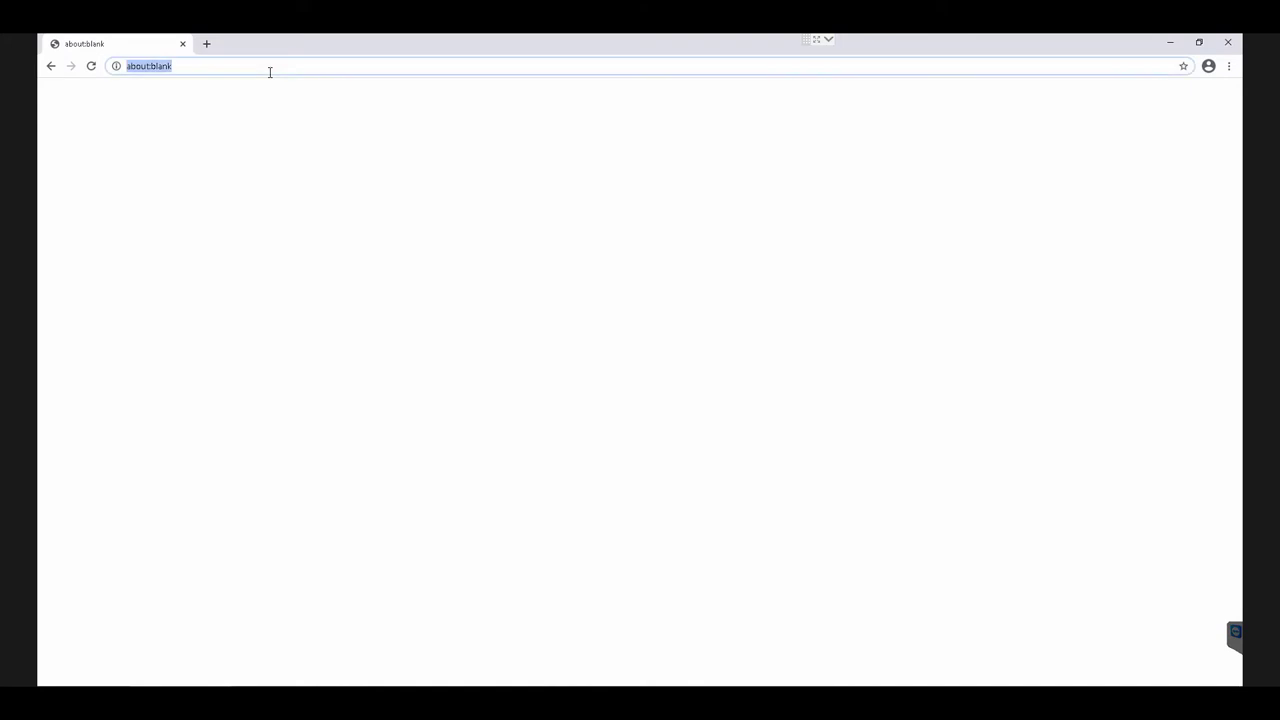
Load the rover's local page at 192.168.20.10, start the rover and check its Nav readings.
{"action": "type", "text": "http://192.168.20.10"}
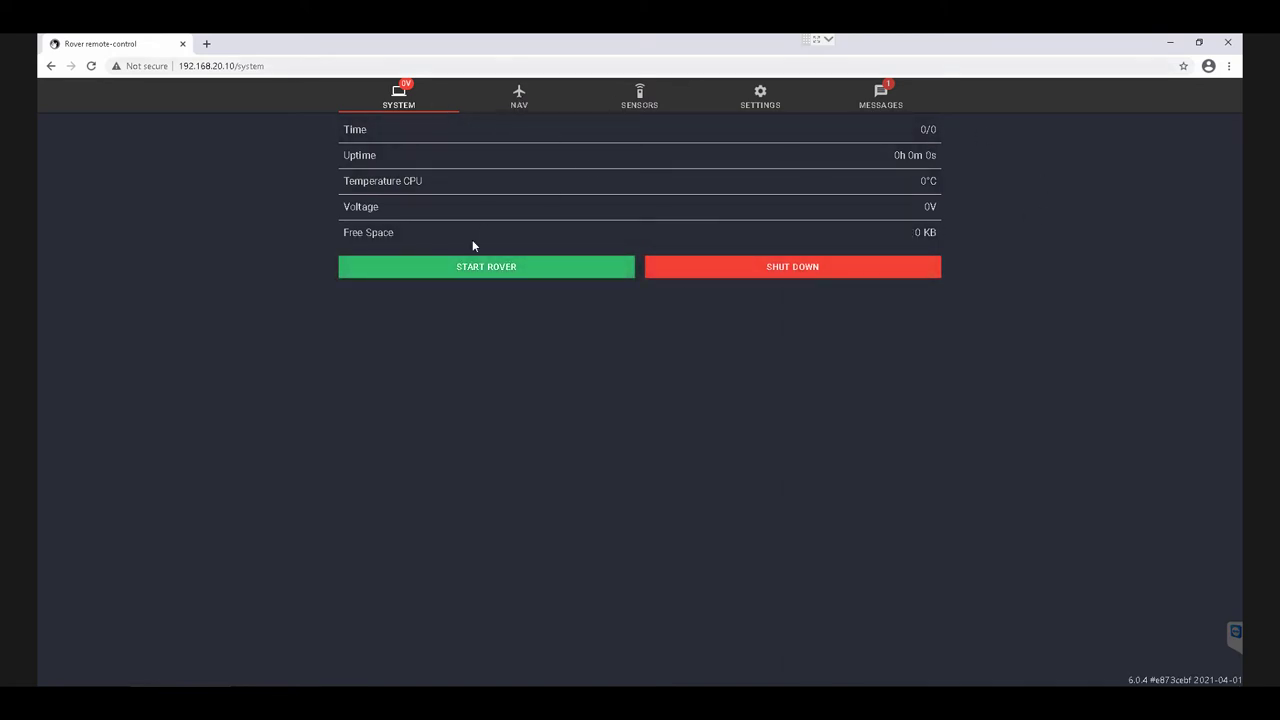
{"action": "left_click", "coordinate": [478, 272]}
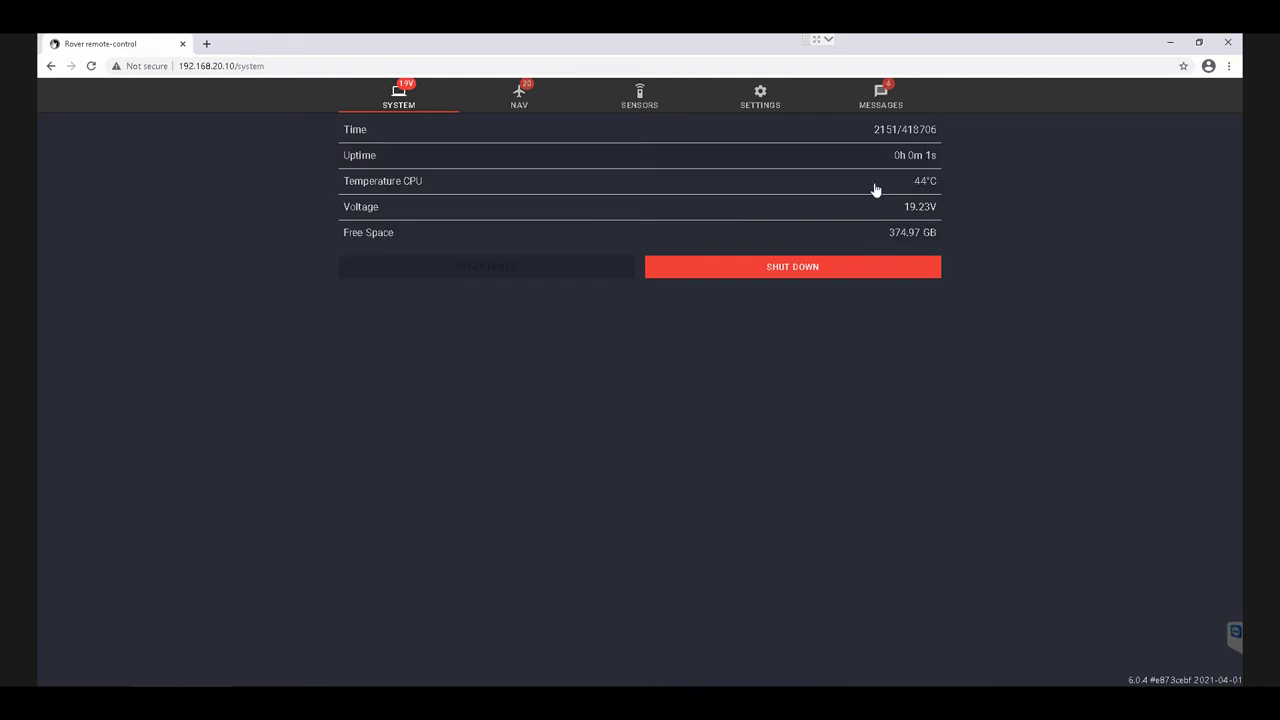
{"action": "left_click", "coordinate": [517, 97]}
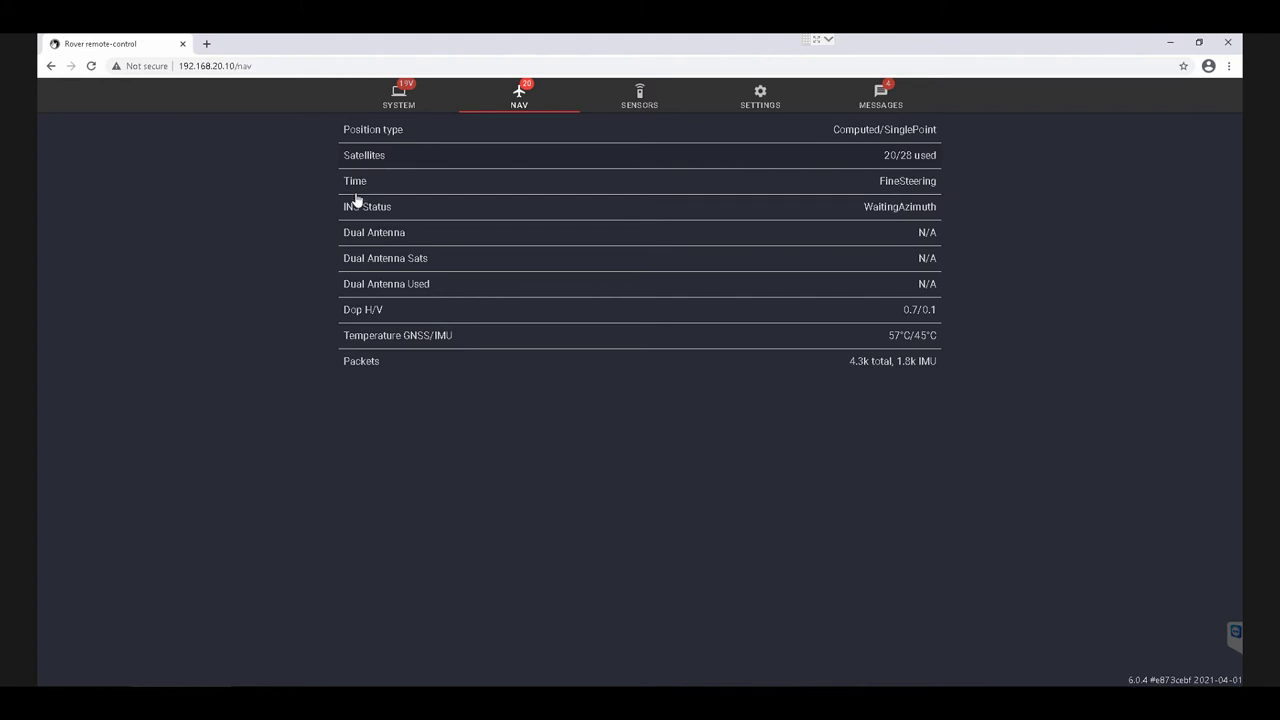
Toggle the LDR0 Velodyne VLP 16 lidar on in Sensors so it begins recording data.
{"action": "left_click", "coordinate": [640, 100]}
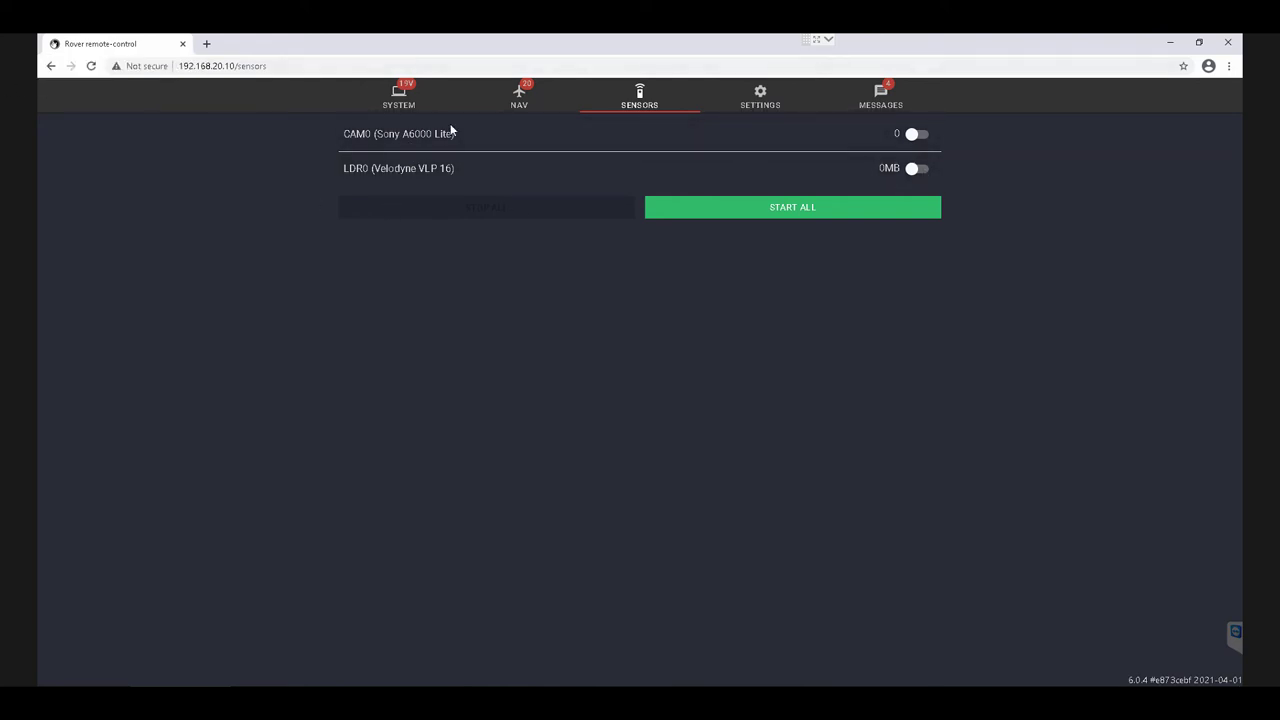
{"action": "left_click", "coordinate": [913, 168]}
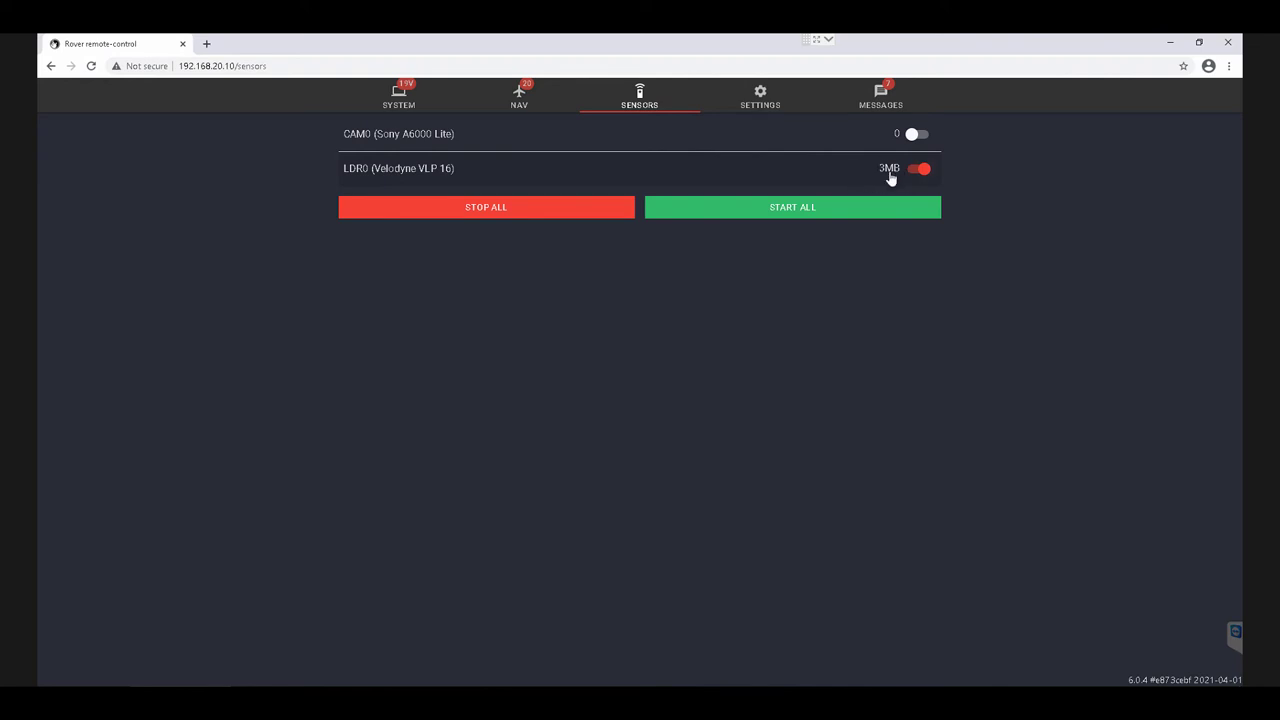
{"action": "left_click", "coordinate": [406, 104]}
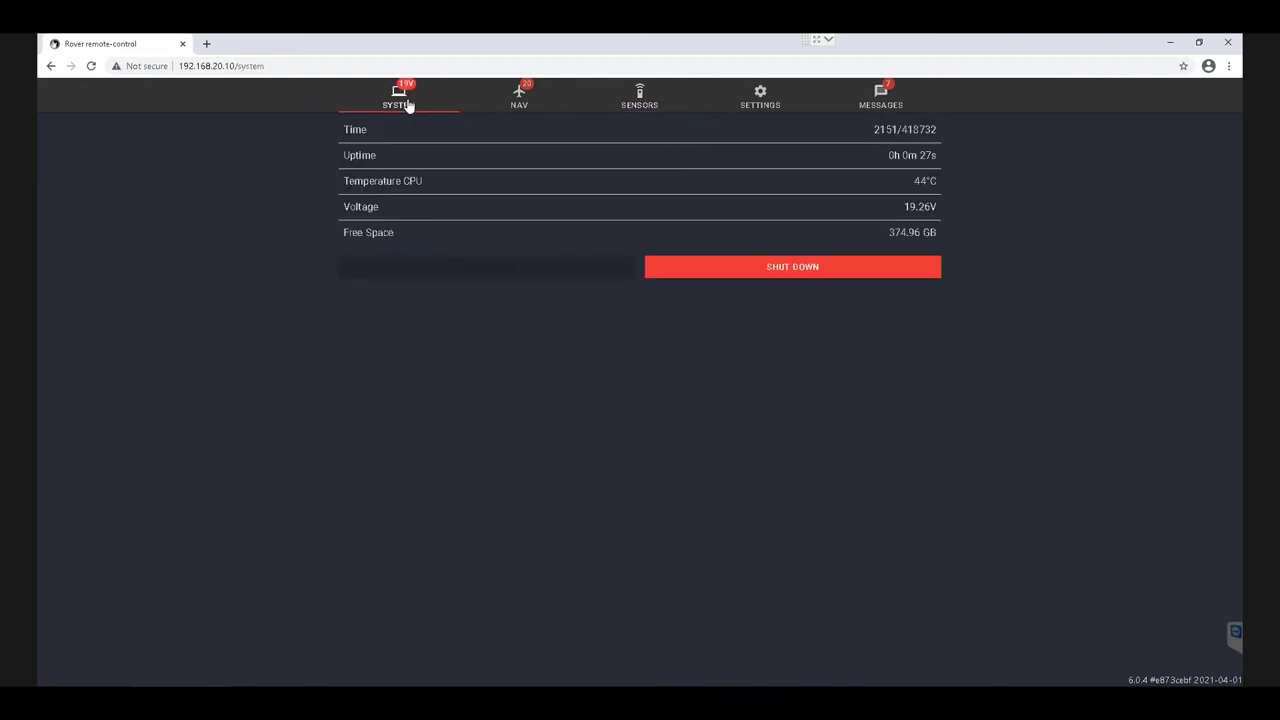
{"action": "left_click", "coordinate": [637, 100]}
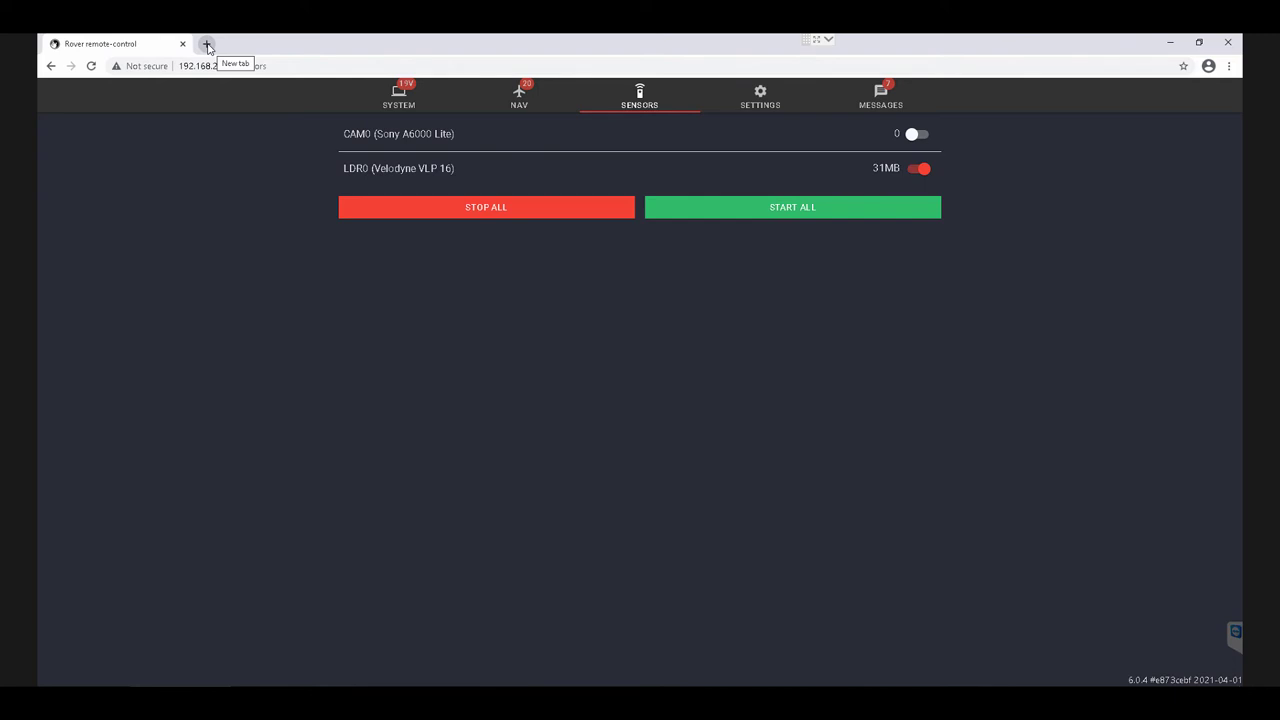
Open remotecontrol.phoenixlidar.com in a new tab and log in with the licence key.
{"action": "left_click", "coordinate": [207, 45]}
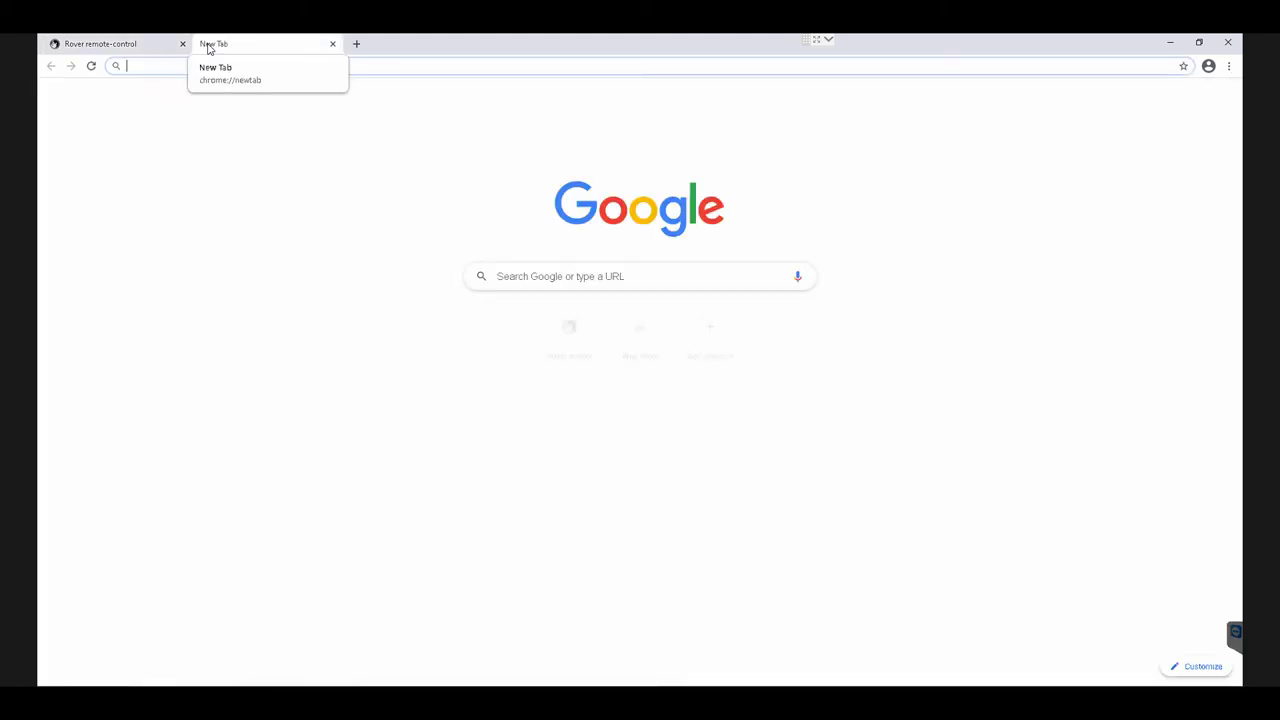
{"action": "left_click", "coordinate": [291, 141]}
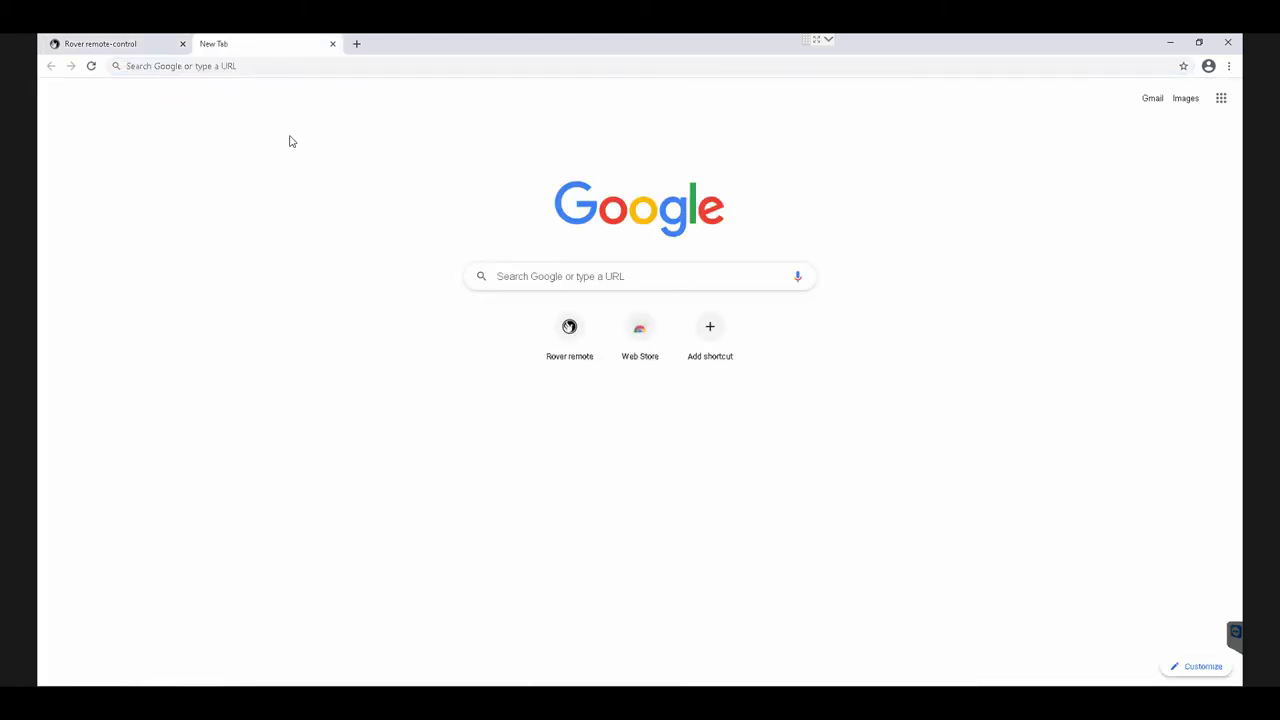
{"action": "left_click", "coordinate": [267, 70]}
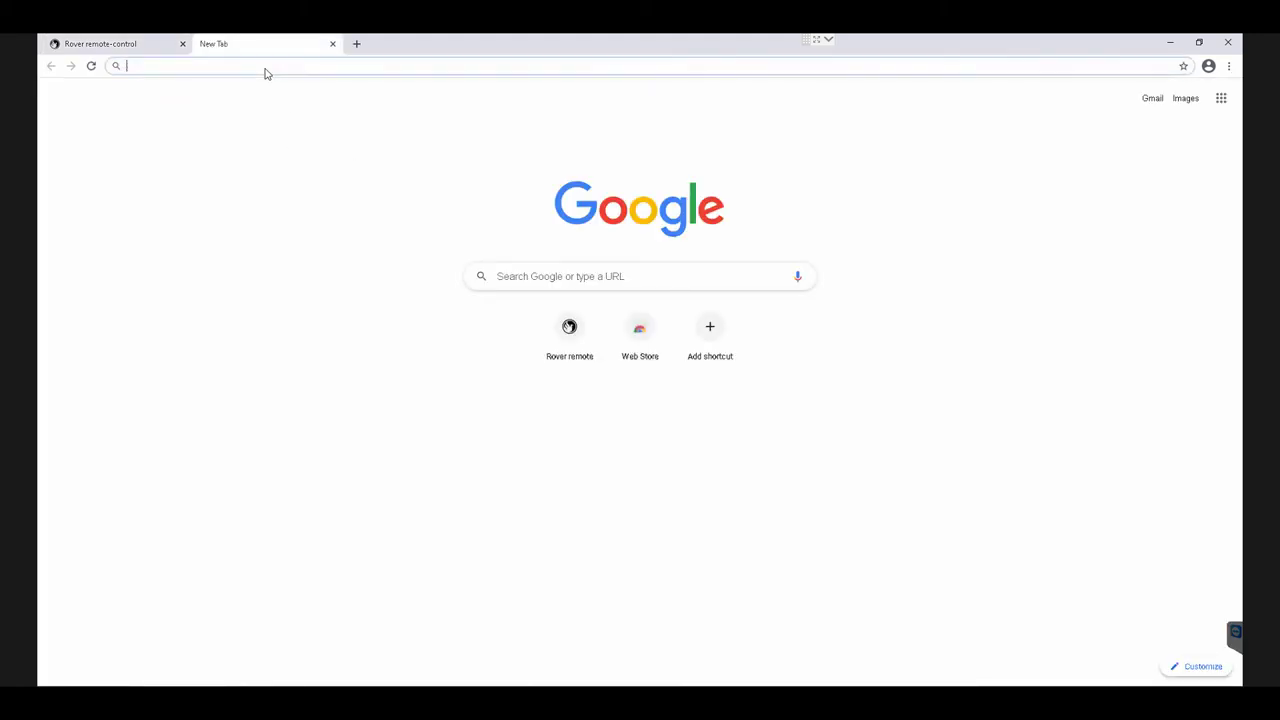
{"action": "type", "text": "remotecontrol.phoenixlidar.com"}
{"action": "key", "text": "Return"}
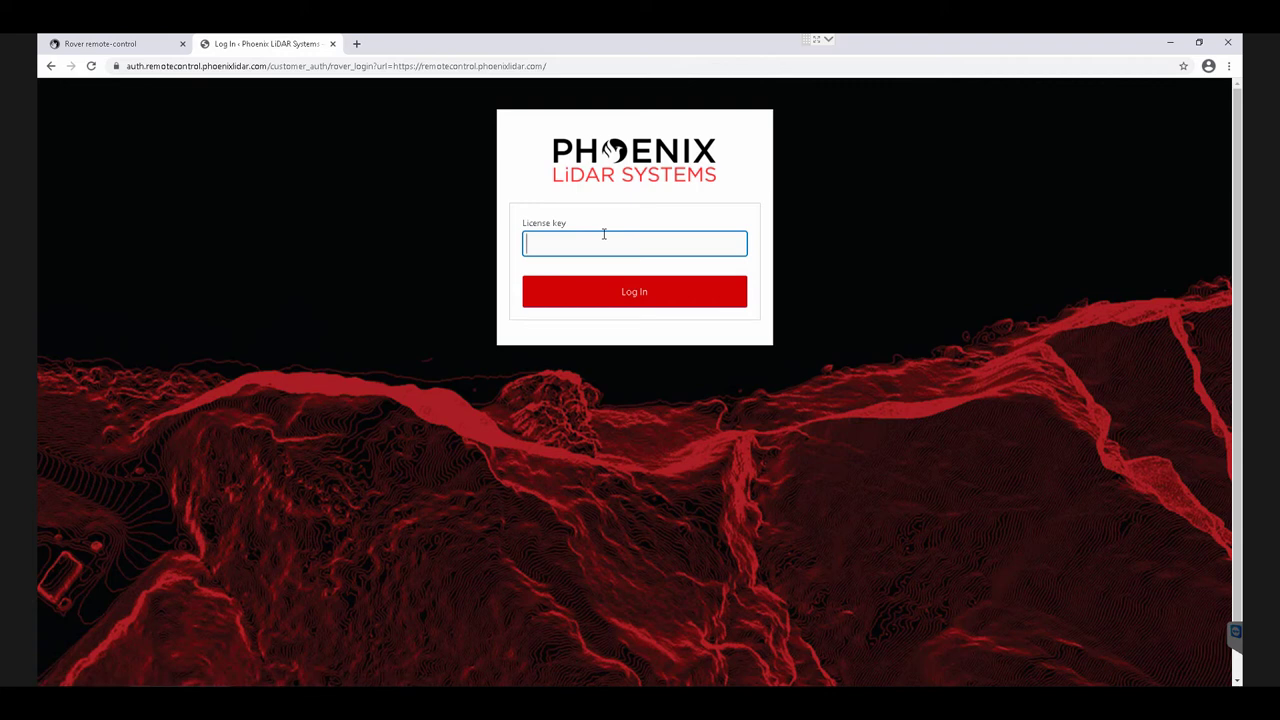
{"action": "key", "text": "ctrl+v"}
{"action": "key", "text": "Return"}
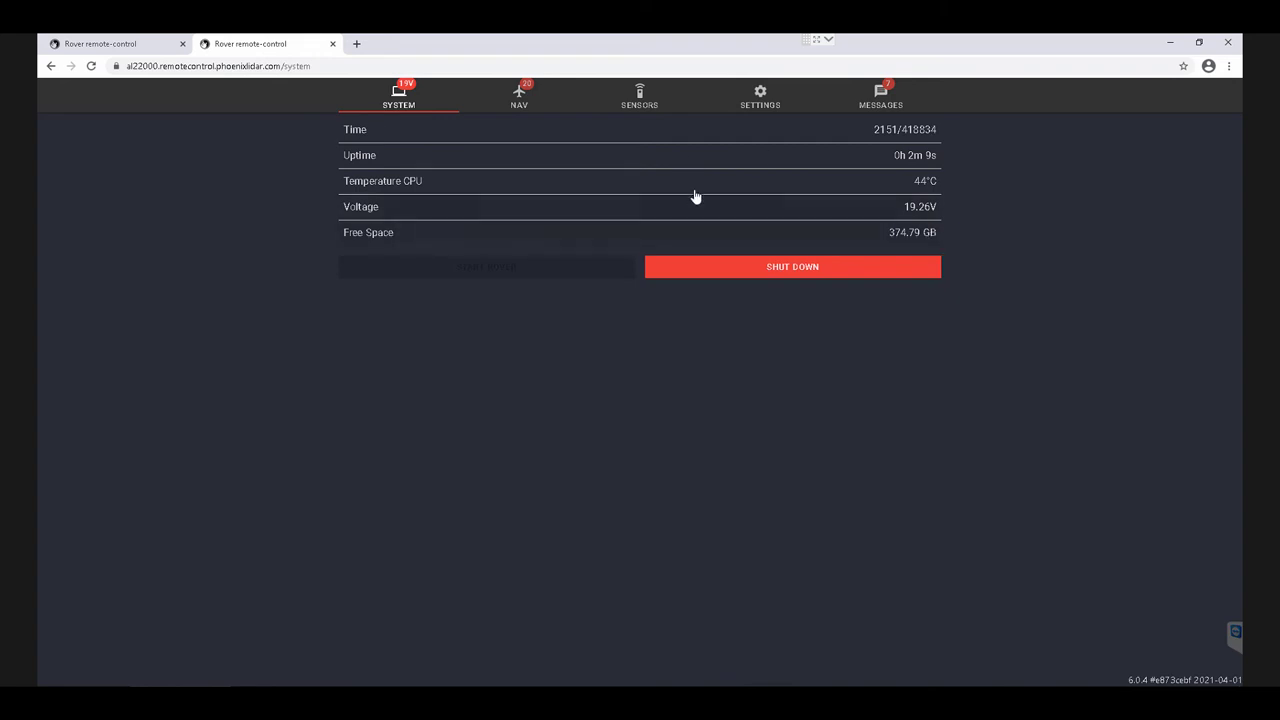
Switch LDR0 off on the remote rover's Sensors page, ending logging at 197MB.
{"action": "left_click", "coordinate": [637, 97]}
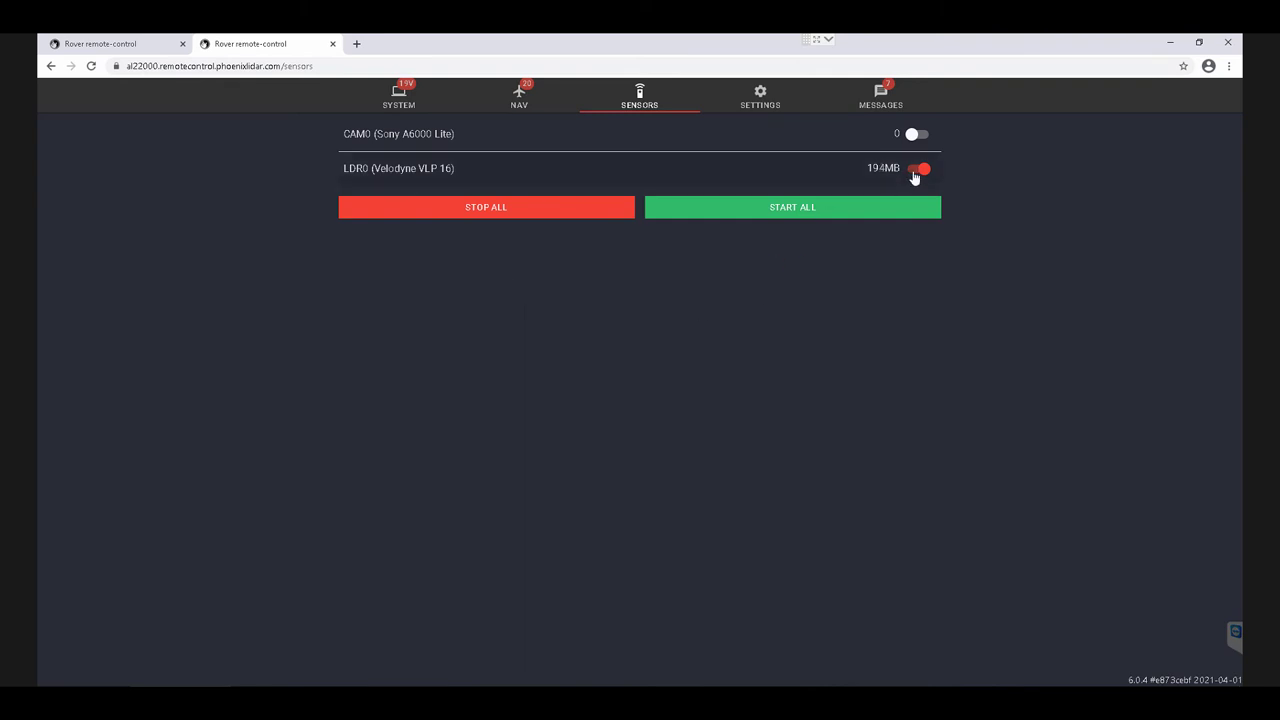
{"action": "left_click", "coordinate": [916, 171]}
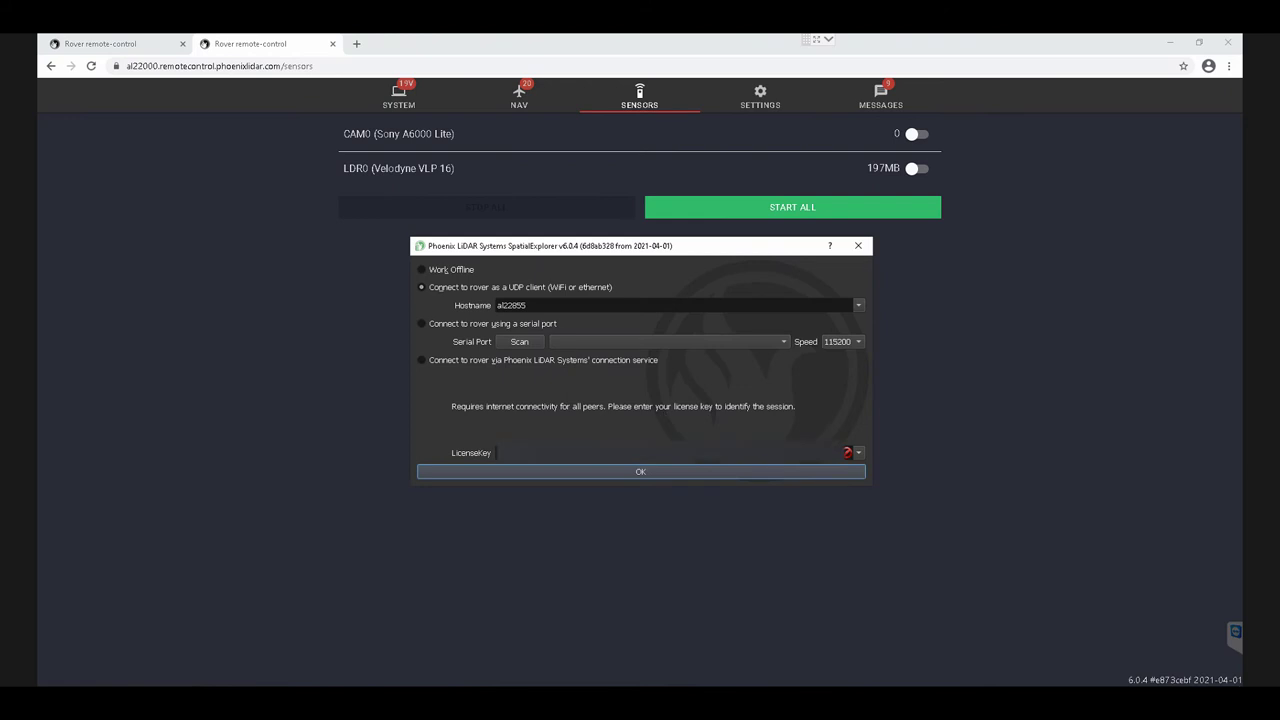
Choose 'Connect to rover via Phoenix LiDAR Systems' connection service' in the startup dialog.
{"action": "left_click", "coordinate": [632, 471]}
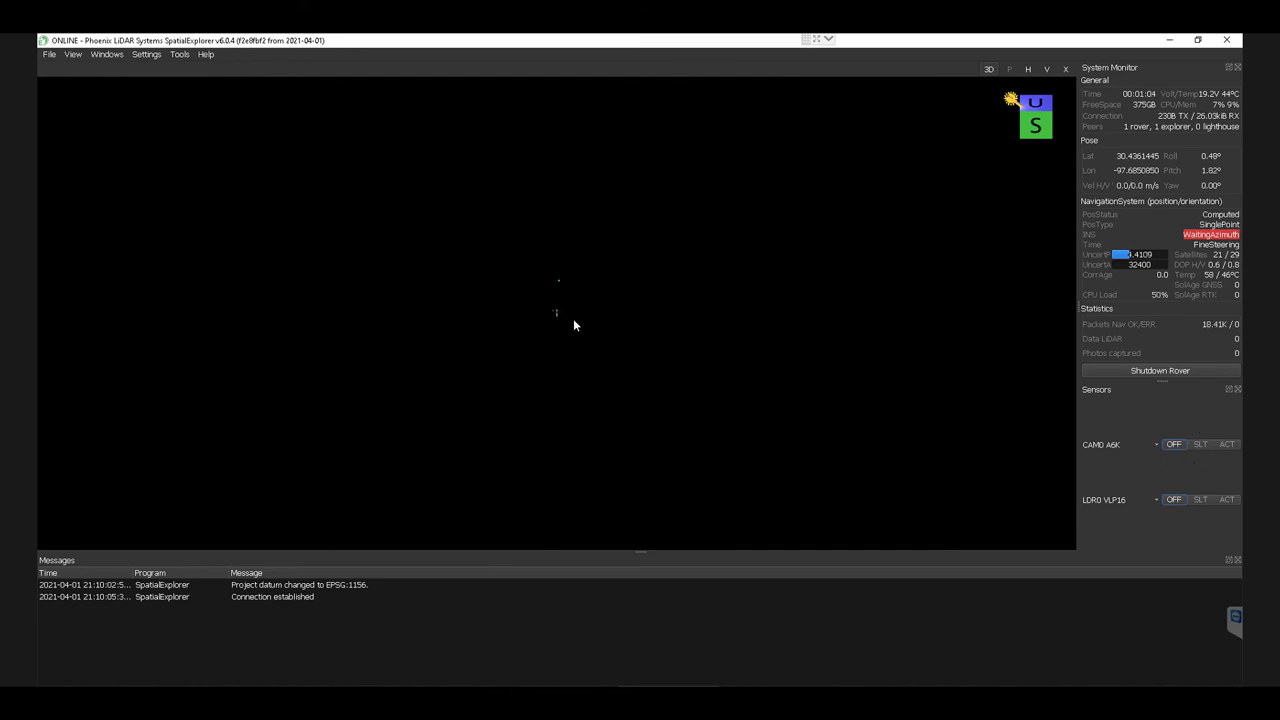
Set the 3D view's BG Brightness to 0.27, turning the background from black to grey.
{"action": "scroll", "coordinate": [574, 324], "scroll_direction": "up", "scroll_amount": 5}
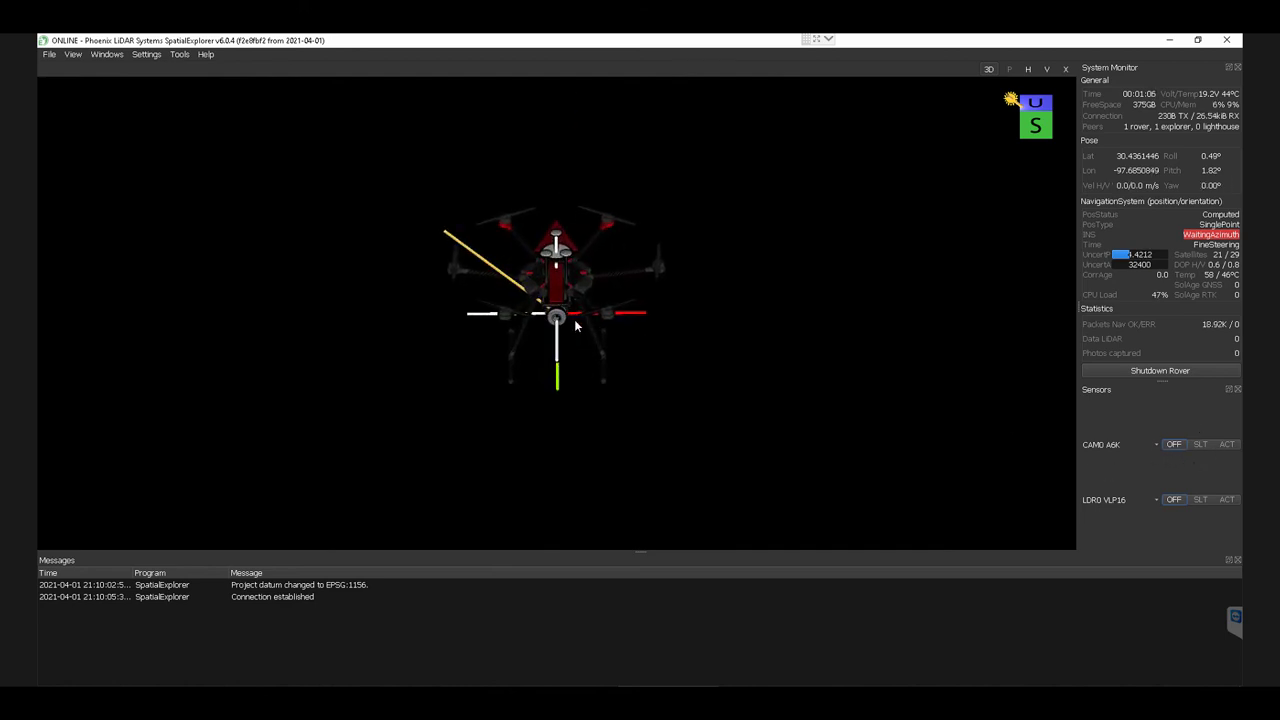
{"action": "left_click_drag", "start_coordinate": [621, 365], "coordinate": [416, 294]}
{"action": "scroll", "coordinate": [513, 355], "scroll_direction": "up", "scroll_amount": 4}
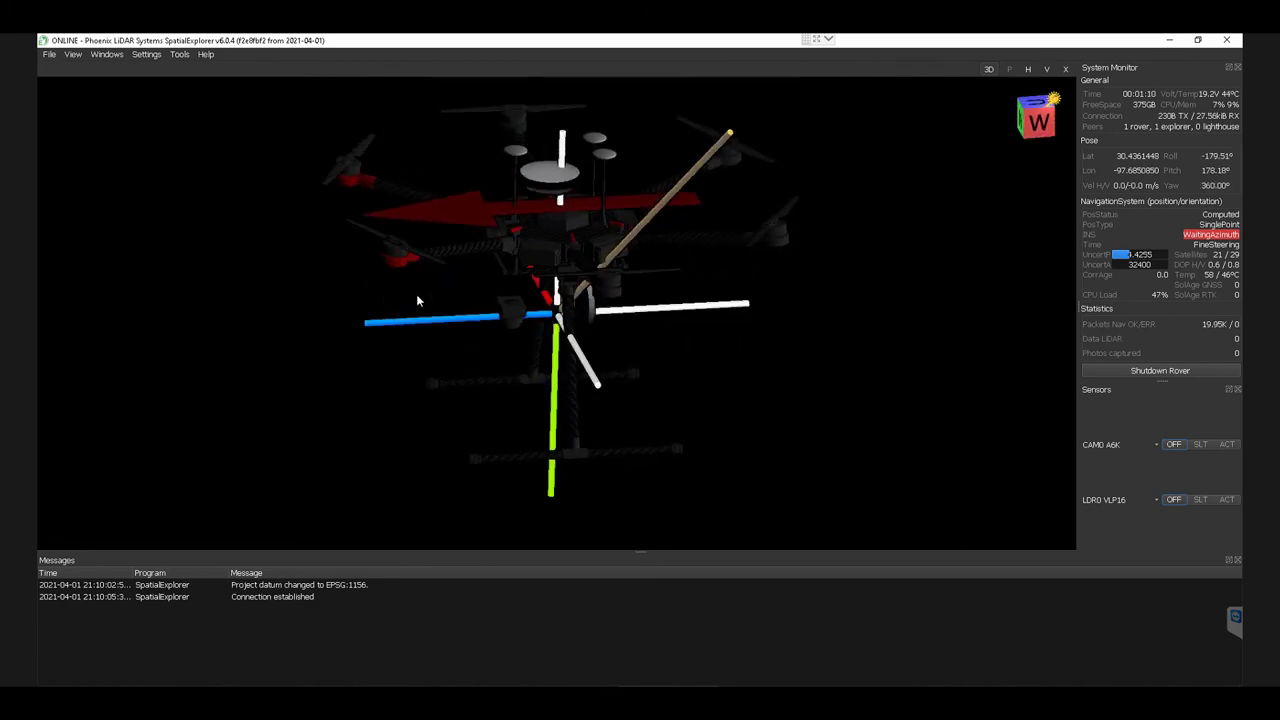
{"action": "left_click", "coordinate": [69, 53]}
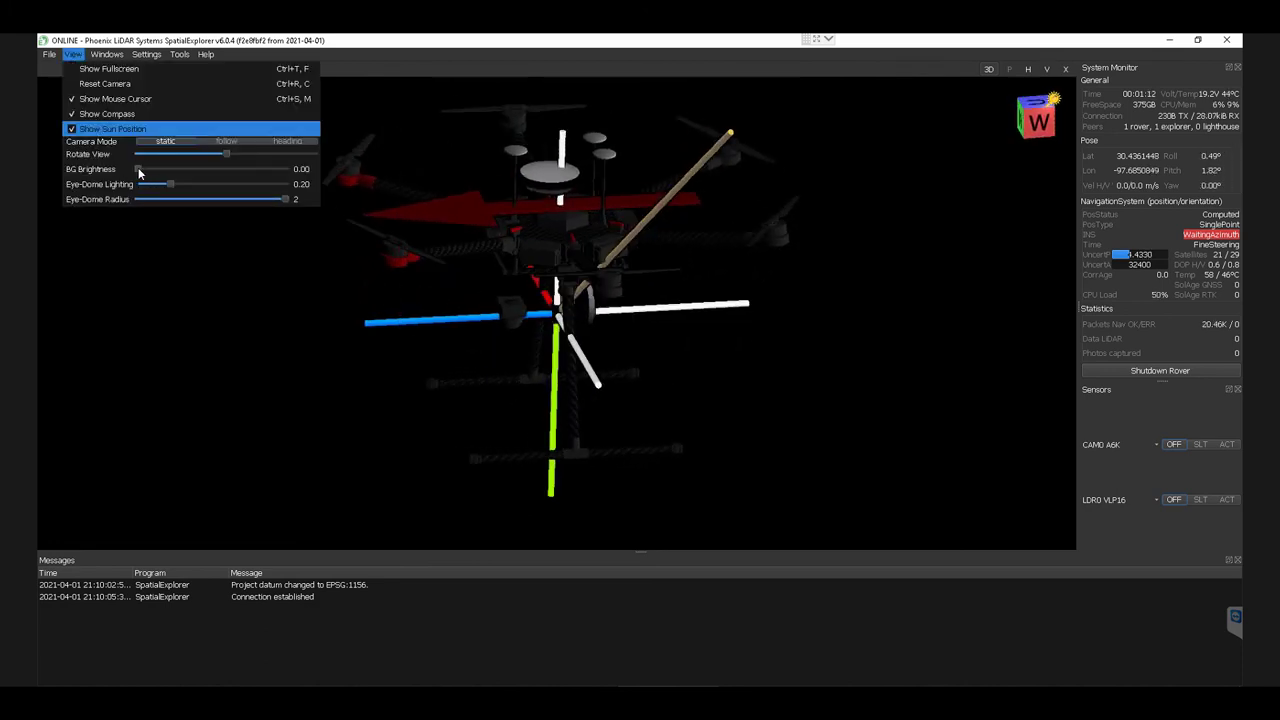
{"action": "left_click_drag", "start_coordinate": [156, 173], "coordinate": [178, 176]}
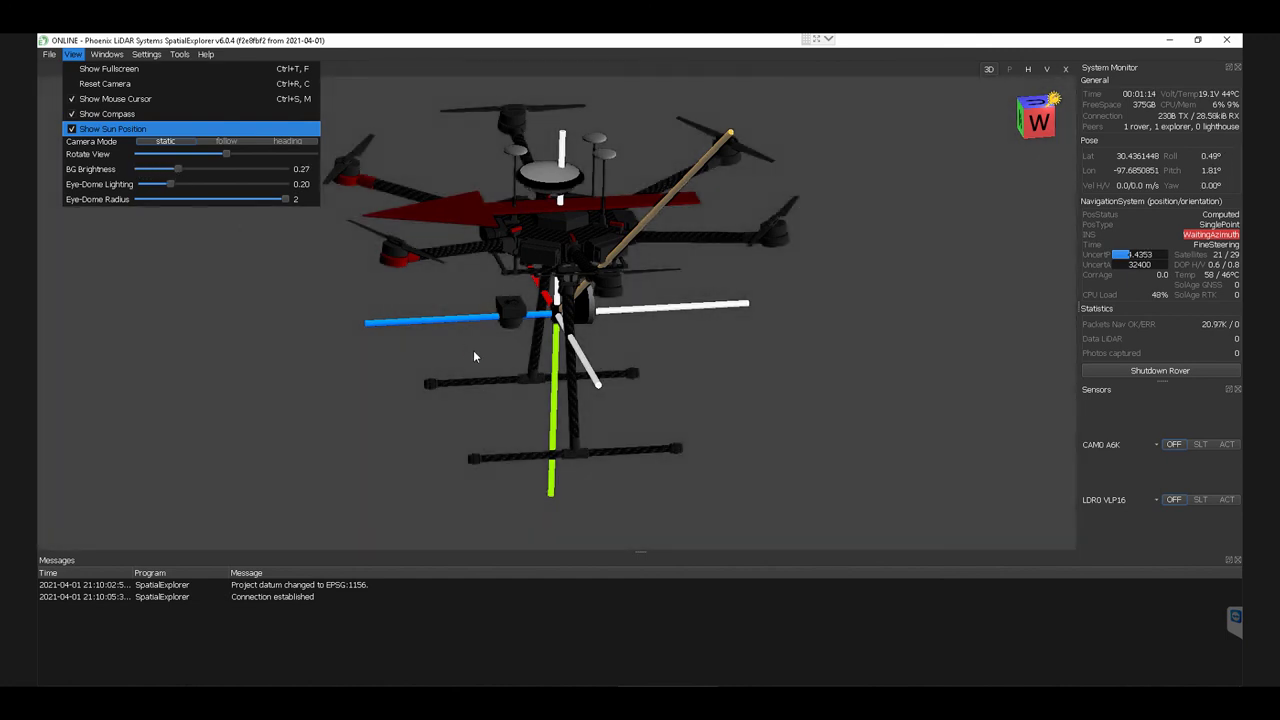
{"action": "scroll", "coordinate": [537, 352], "scroll_direction": "up", "scroll_amount": 1}
{"action": "scroll", "coordinate": [528, 291], "scroll_direction": "up", "scroll_amount": 1}
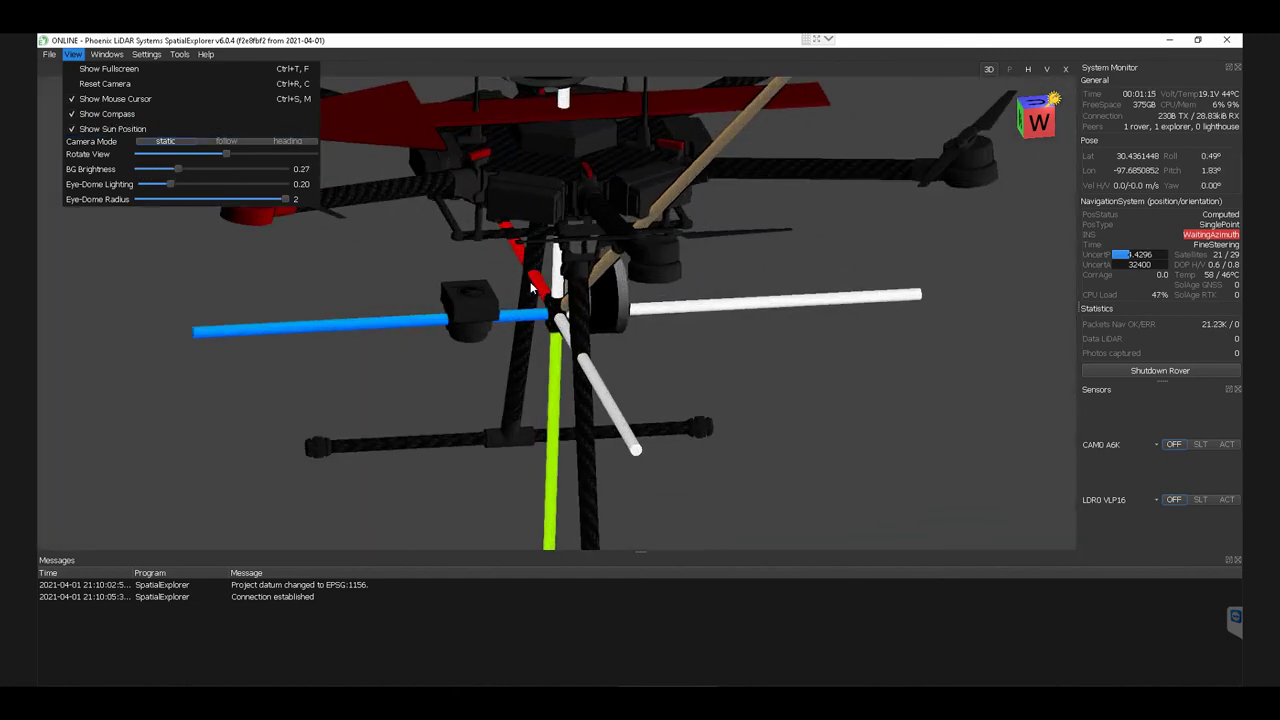
{"action": "left_click", "coordinate": [546, 314]}
Orbit the 3D view to oblique and top-down angles around the live drone model.
{"action": "scroll", "coordinate": [554, 370], "scroll_direction": "down", "scroll_amount": 2}
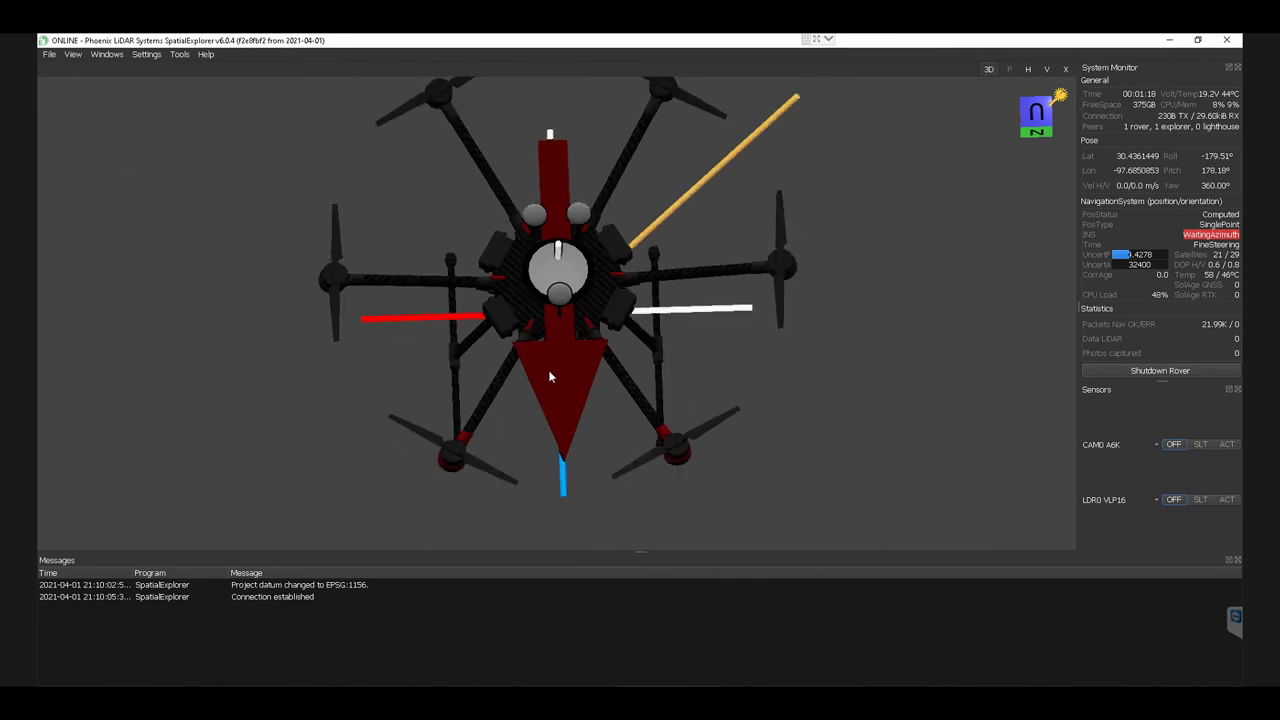
{"action": "left_click_drag", "start_coordinate": [554, 370], "coordinate": [774, 174]}
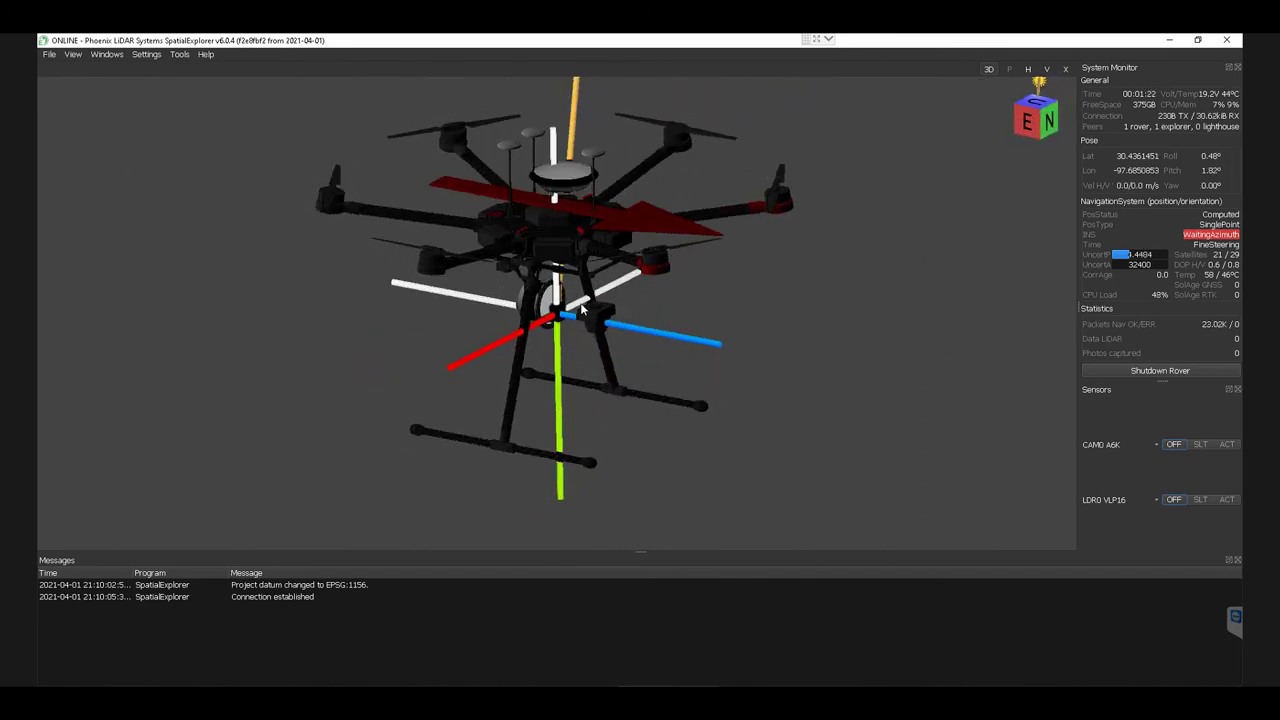
{"action": "scroll", "coordinate": [583, 311], "scroll_direction": "down", "scroll_amount": 3}
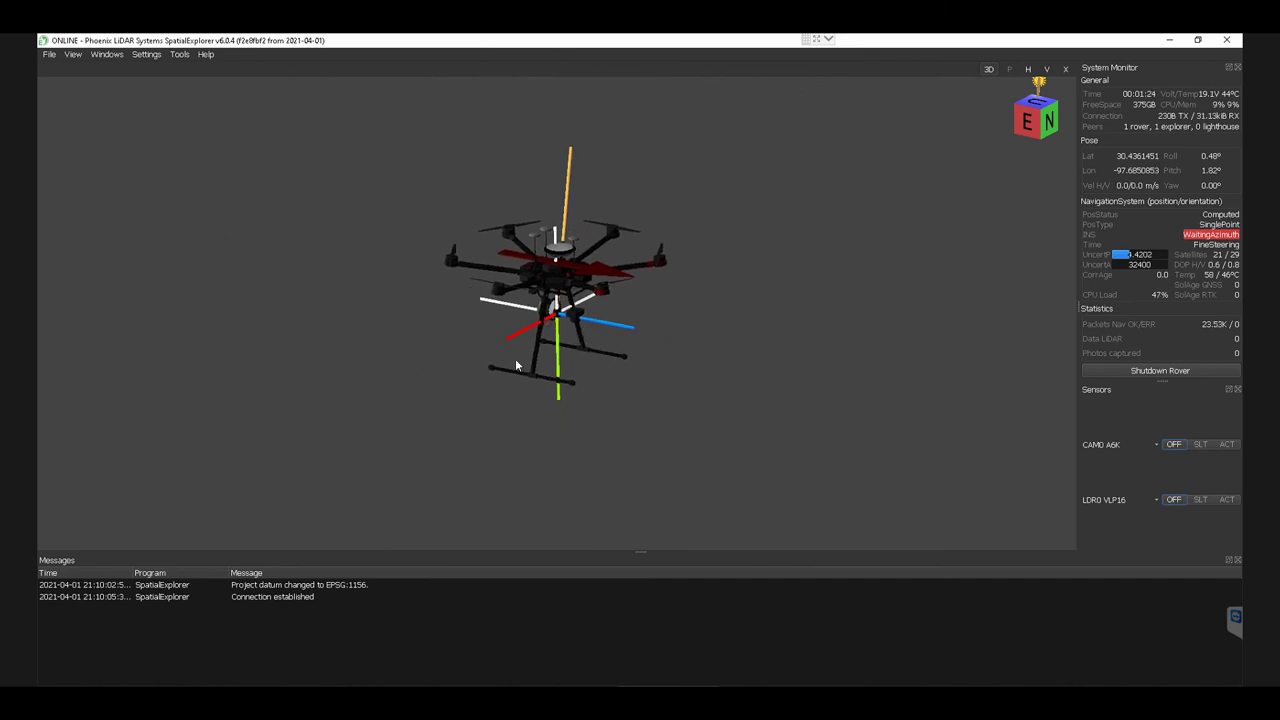
{"action": "left_click_drag", "start_coordinate": [515, 366], "coordinate": [257, 166]}
{"action": "scroll", "coordinate": [410, 275], "scroll_direction": "down", "scroll_amount": 3}
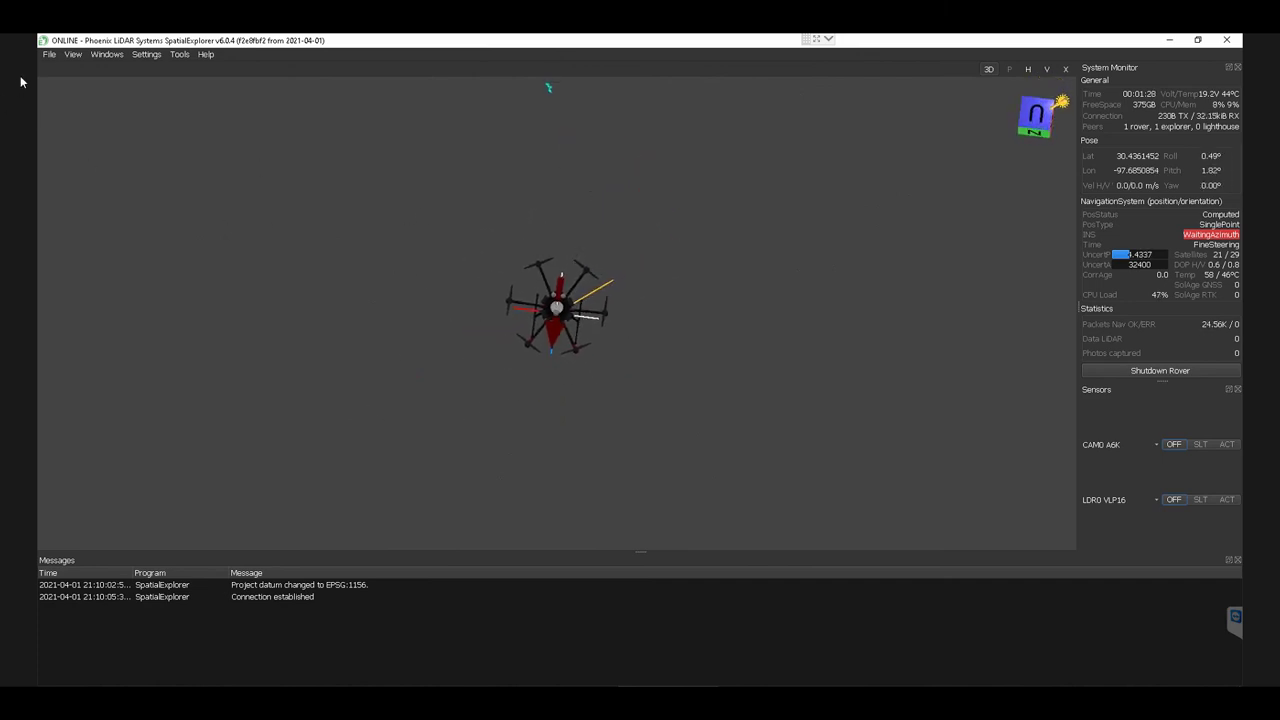
{"action": "left_click", "coordinate": [148, 57]}
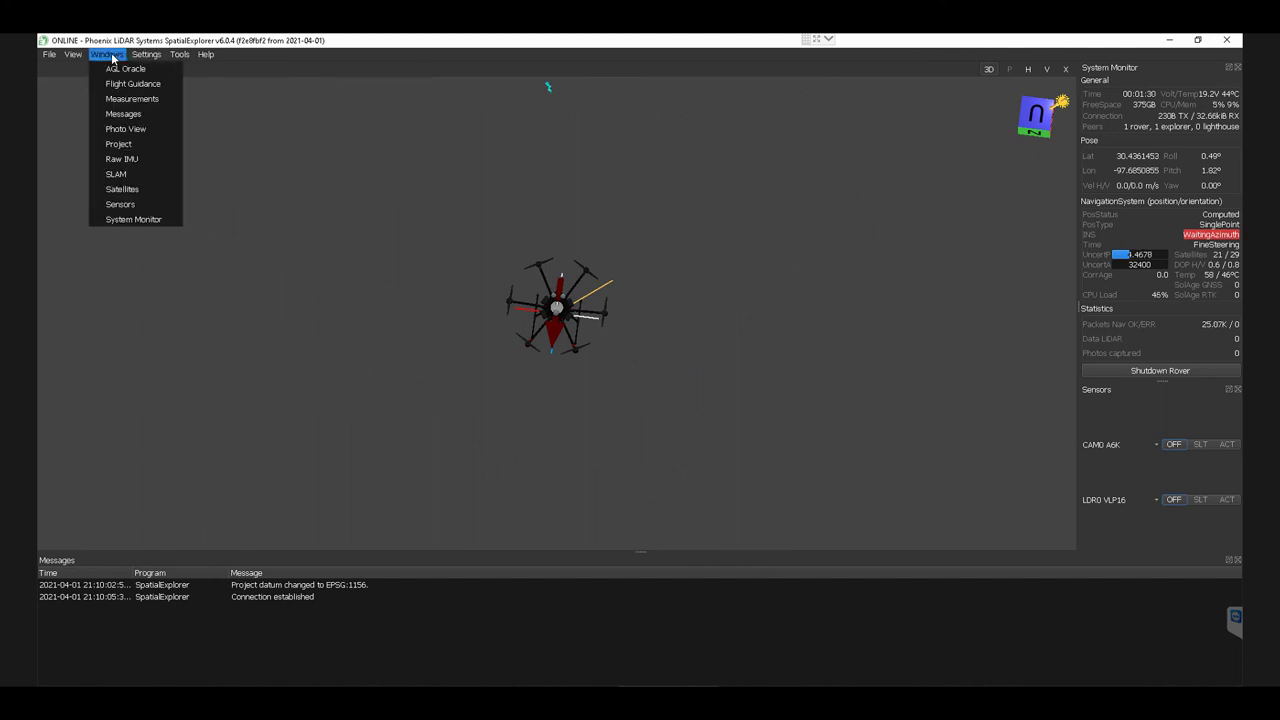
Show the Project panel and inspect the OpenStreetMap basemap around the Renaissance Court roundabout.
{"action": "left_click", "coordinate": [134, 143]}
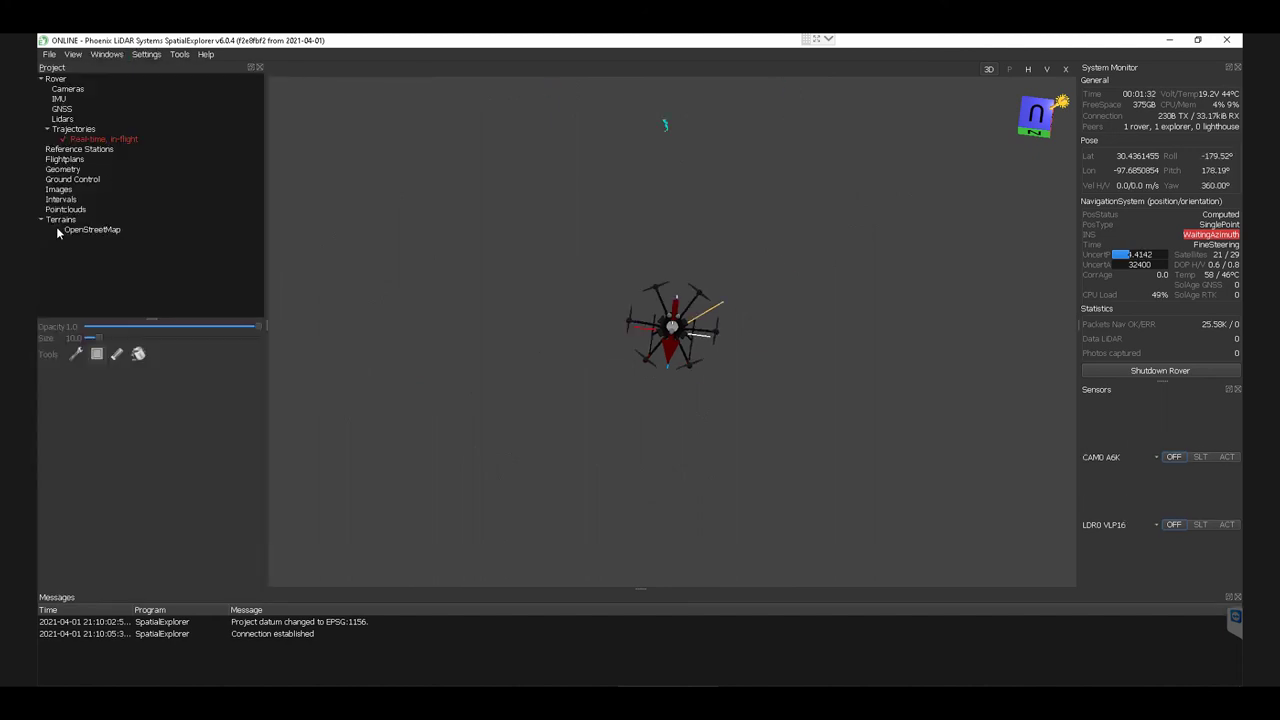
{"action": "scroll", "coordinate": [660, 349], "scroll_direction": "up", "scroll_amount": 5}
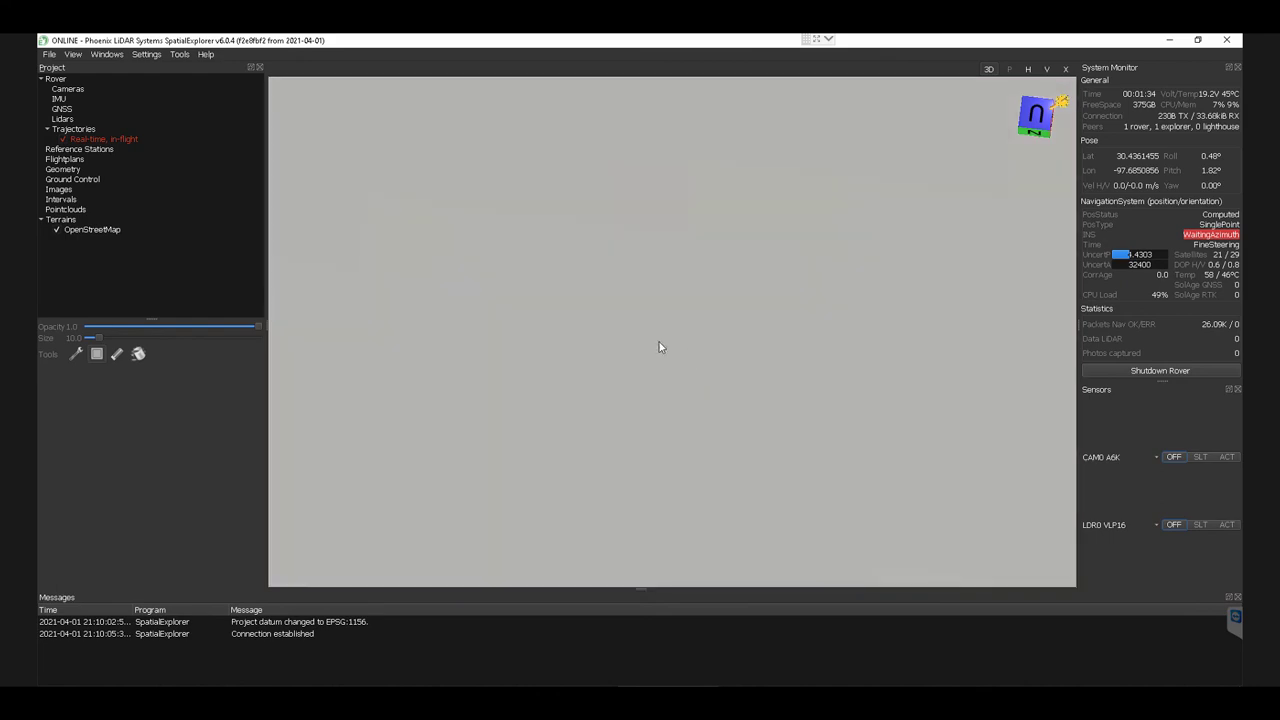
{"action": "scroll", "coordinate": [658, 347], "scroll_direction": "down", "scroll_amount": 5}
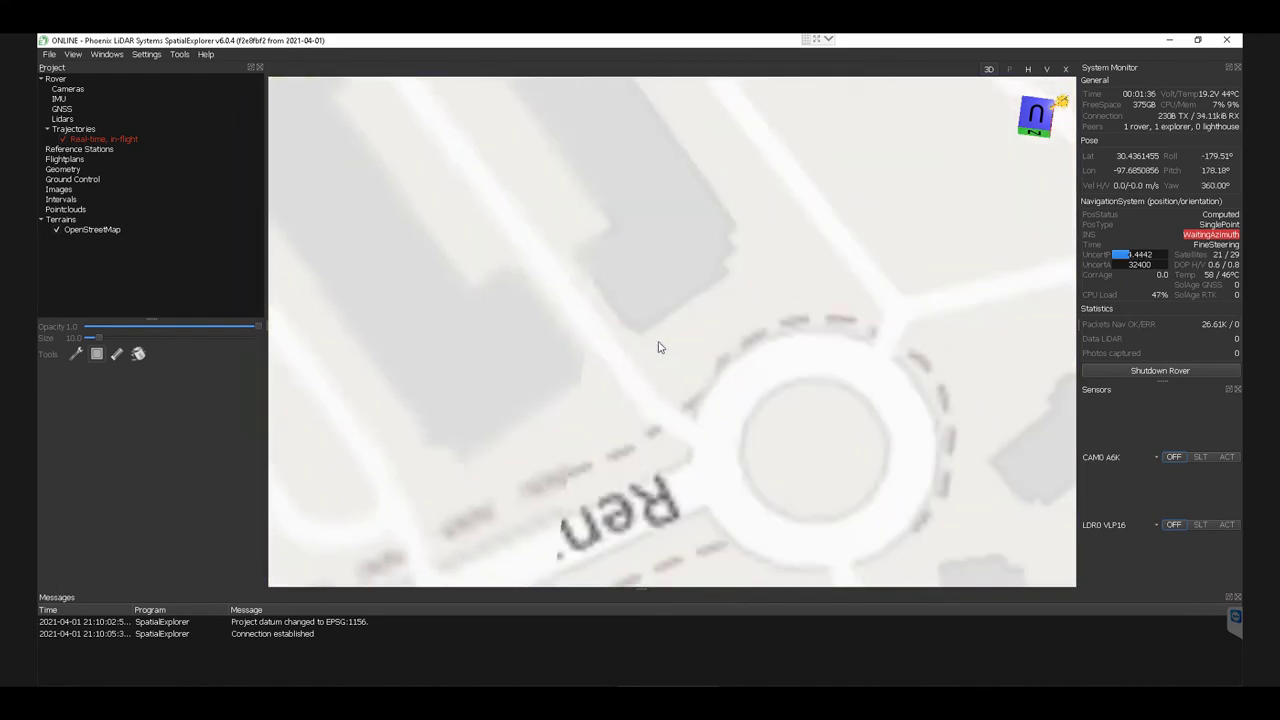
{"action": "left_click_drag", "start_coordinate": [815, 372], "coordinate": [740, 331]}
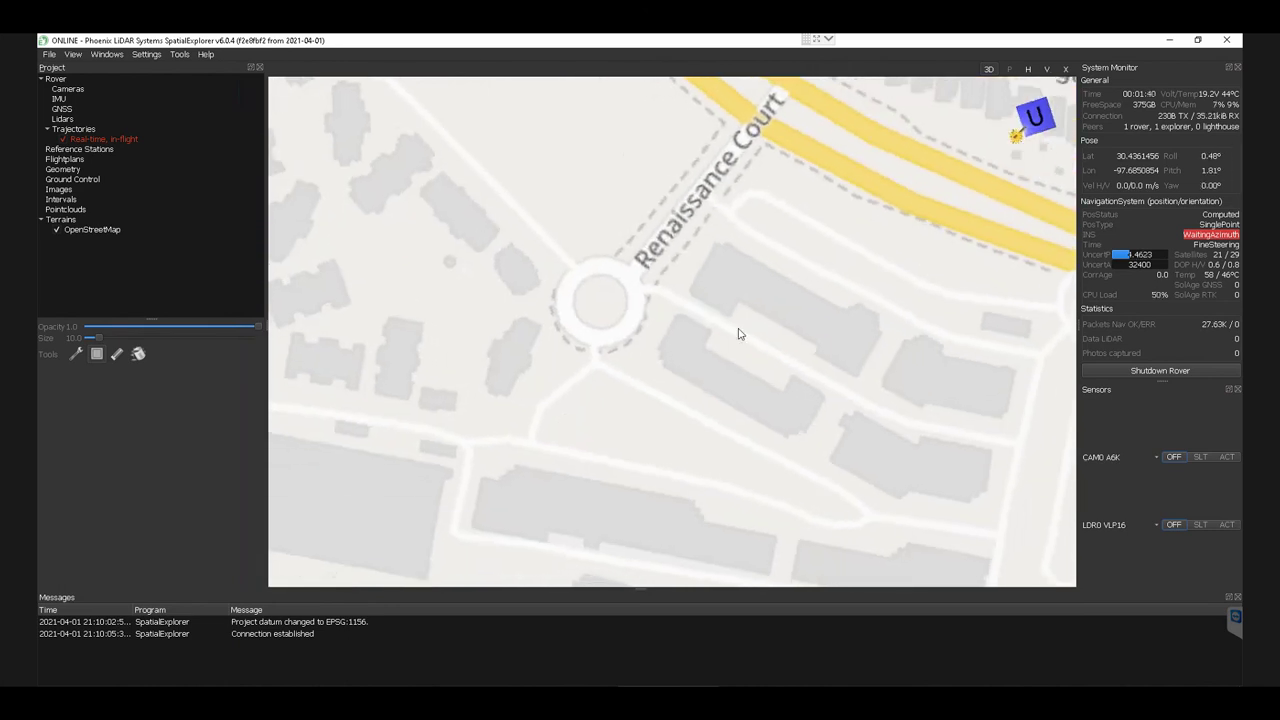
{"action": "scroll", "coordinate": [674, 337], "scroll_direction": "up", "scroll_amount": 5}
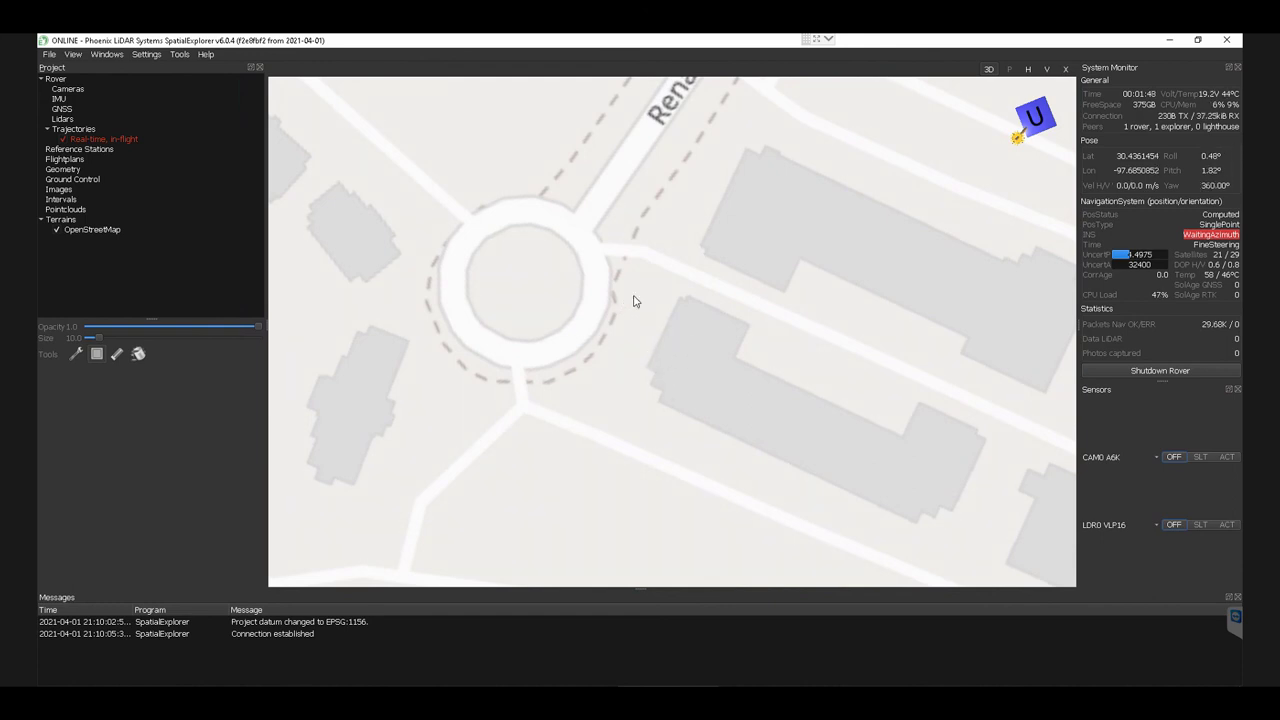
Untick OpenStreetMap and orbit back to an oblique view of the drone alone on grey.
{"action": "left_click", "coordinate": [56, 229]}
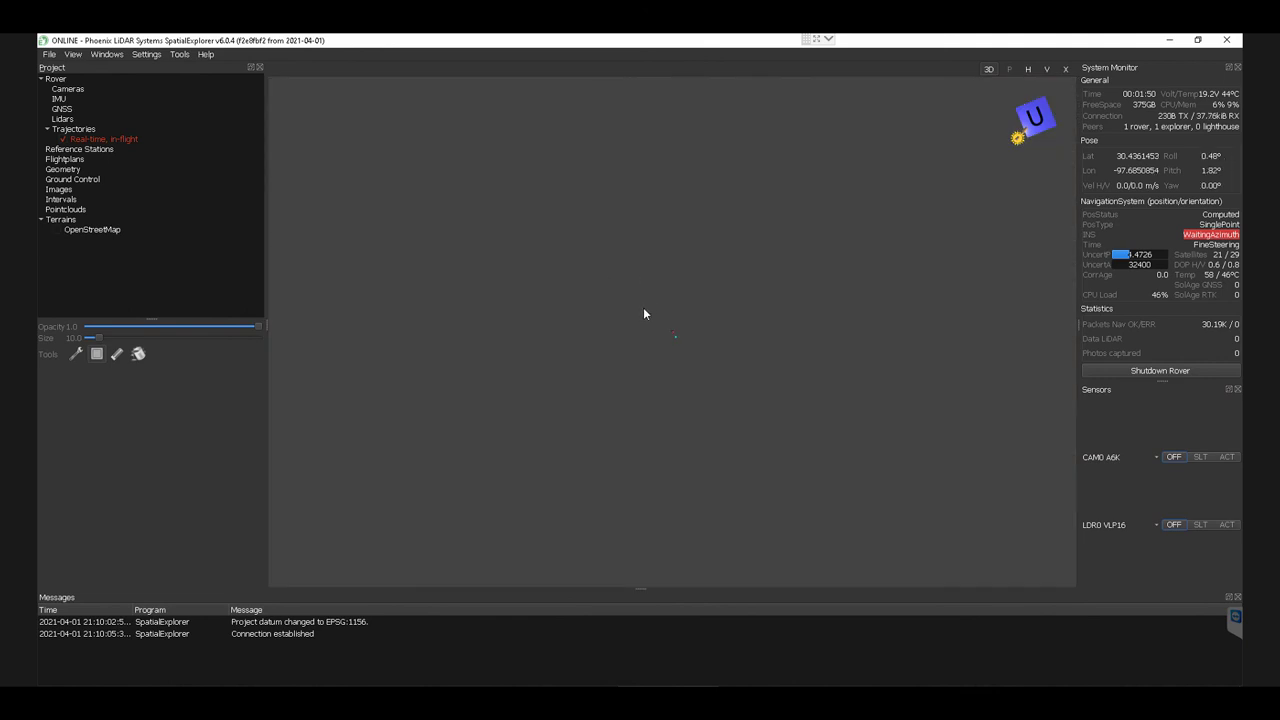
{"action": "scroll", "coordinate": [684, 349], "scroll_direction": "up", "scroll_amount": 10}
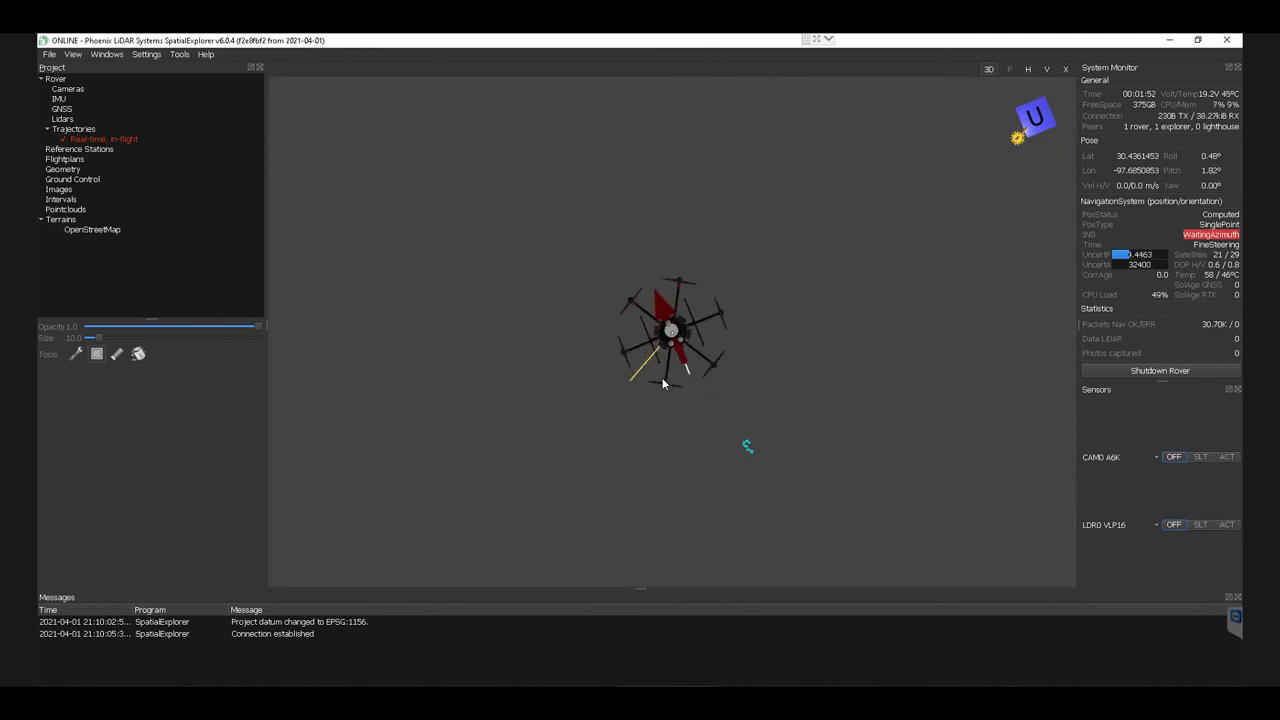
{"action": "left_click_drag", "start_coordinate": [679, 315], "coordinate": [778, 294]}
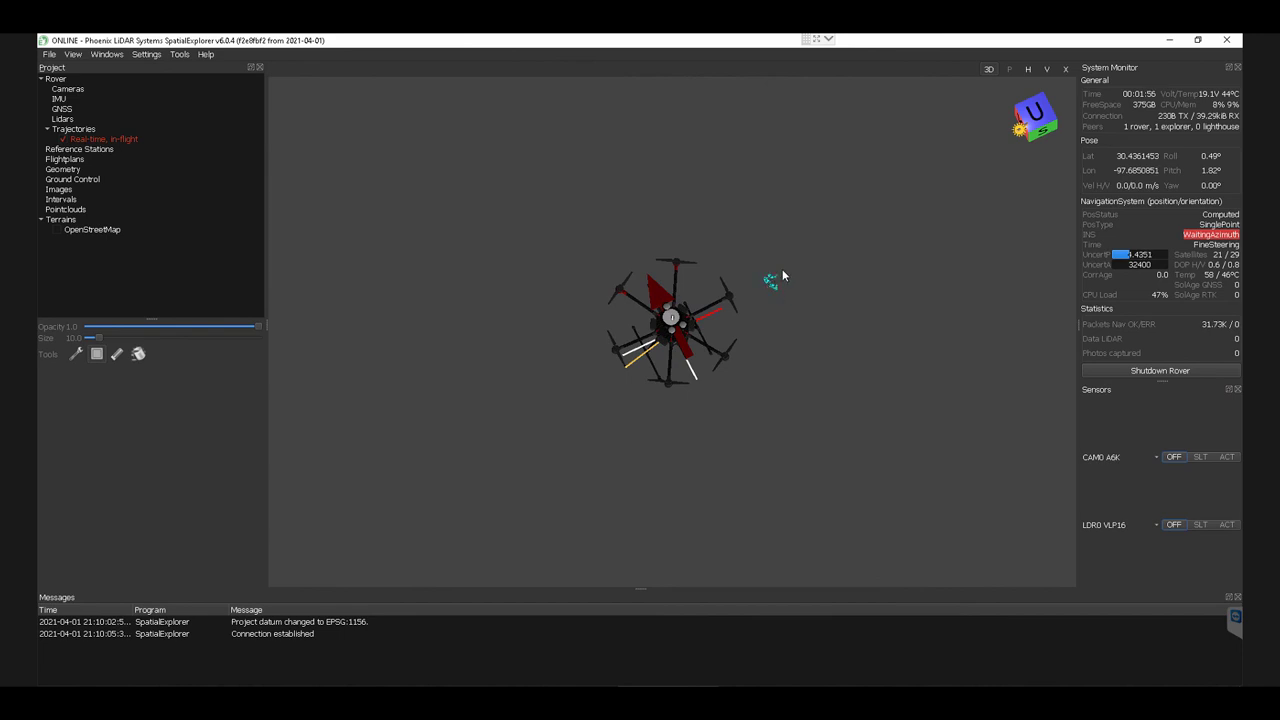
{"action": "left_click_drag", "start_coordinate": [800, 297], "coordinate": [781, 242]}
{"action": "scroll", "coordinate": [662, 313], "scroll_direction": "up", "scroll_amount": 5}
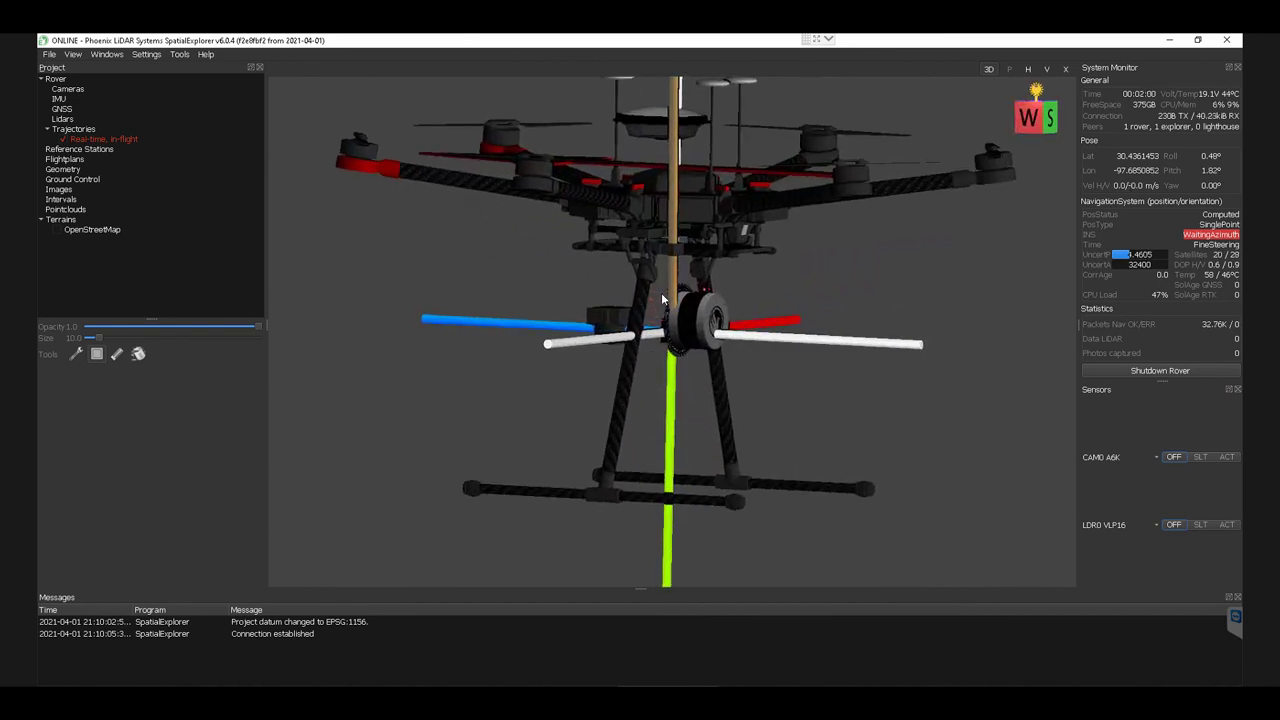
{"action": "scroll", "coordinate": [661, 292], "scroll_direction": "down", "scroll_amount": 5}
{"action": "left_click_drag", "start_coordinate": [483, 349], "coordinate": [612, 322]}
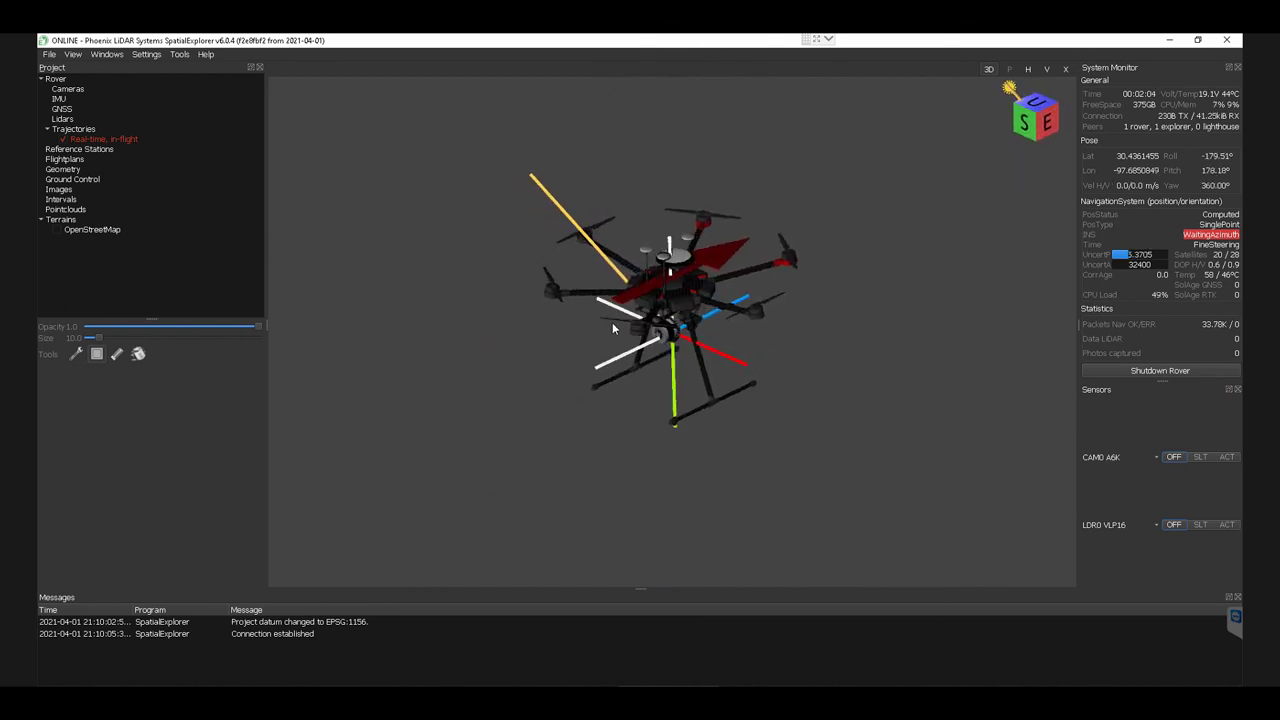